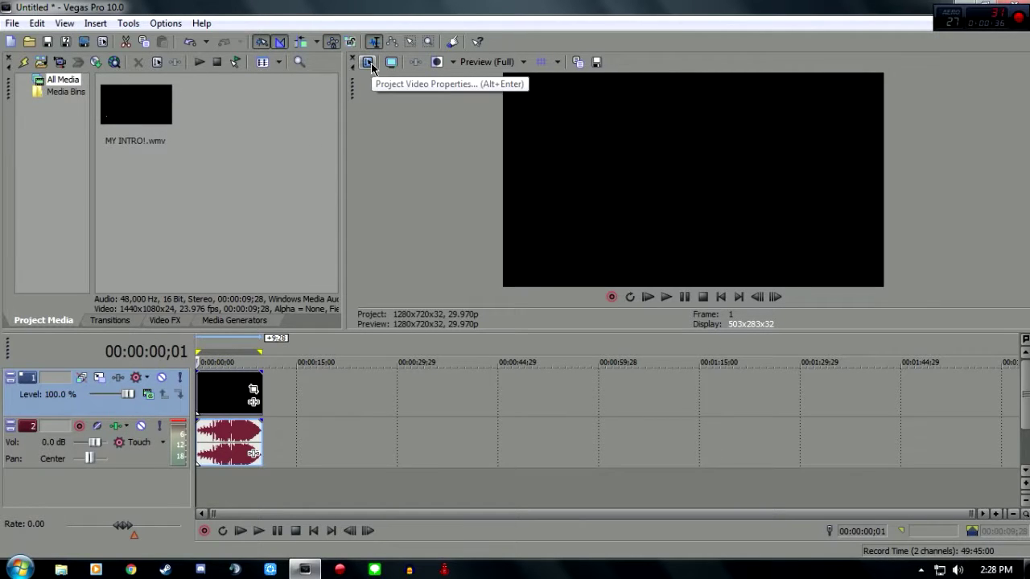
- Set the project video properties to the HDV 720-30p template, 29.970 (NTSC) frame rate and Best full-resolution rendering quality
left_click(371, 66)
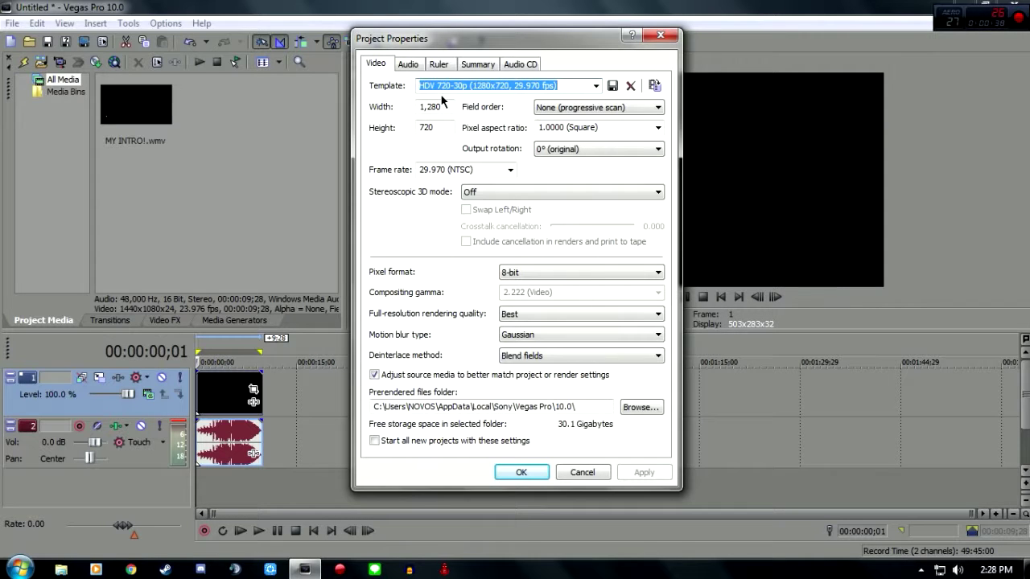
left_click(596, 86)
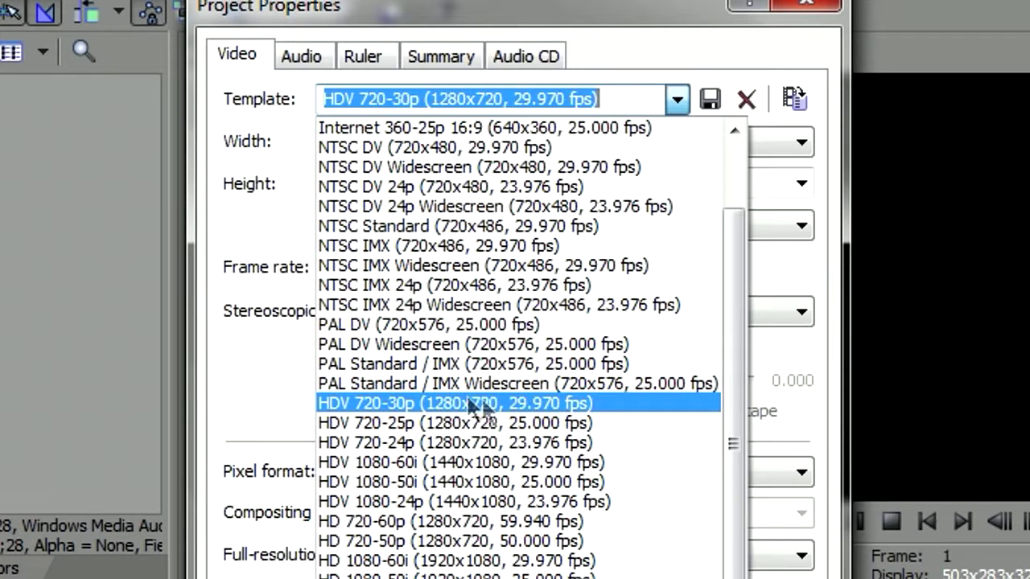
left_click(521, 409)
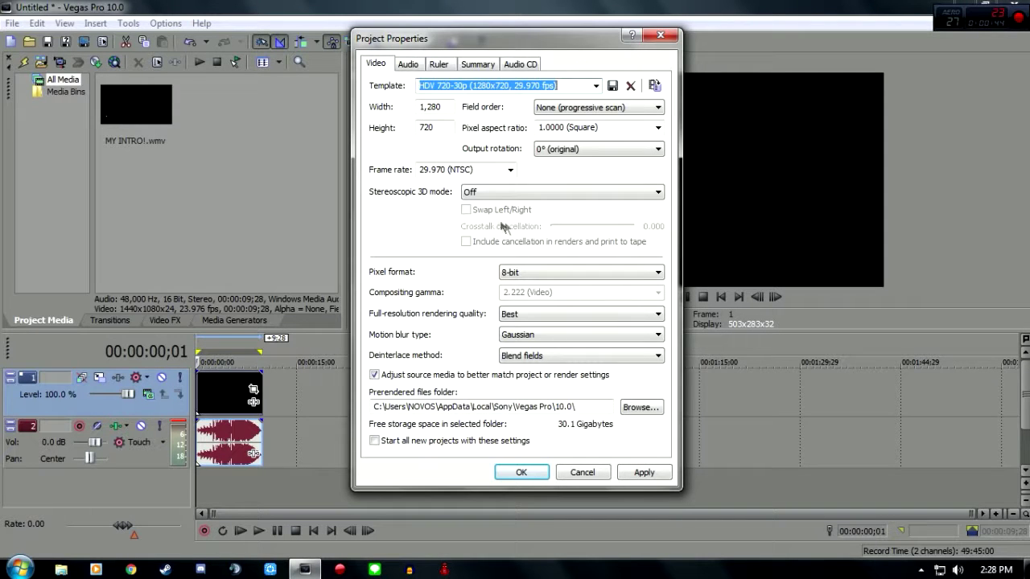
left_click(508, 170)
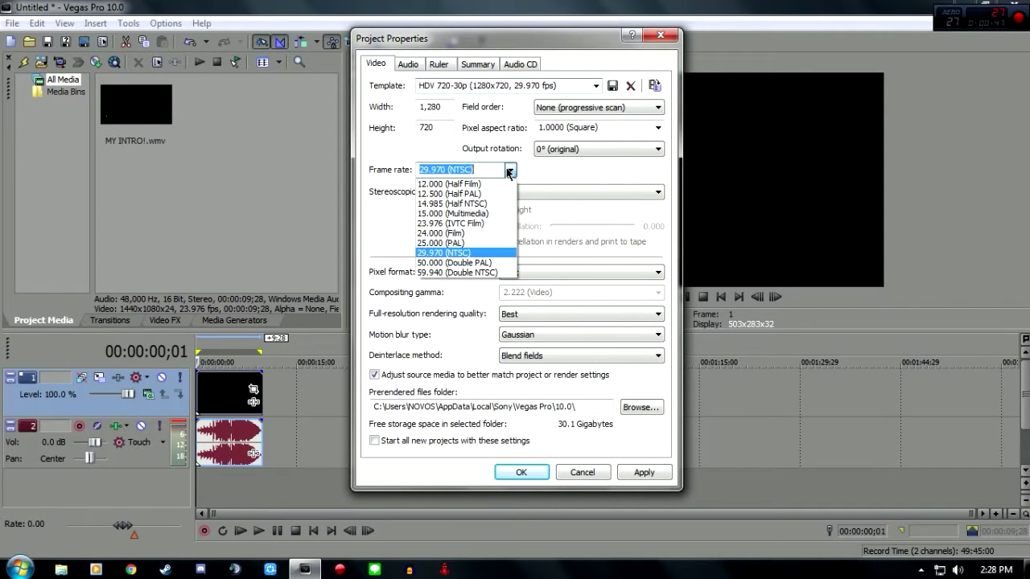
left_click(466, 253)
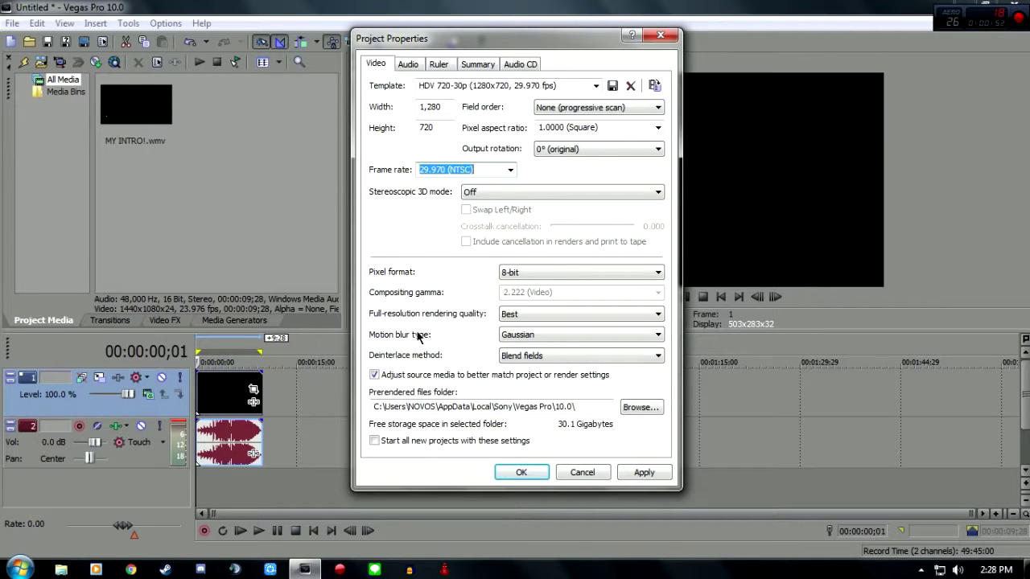
left_click(523, 316)
left_click(547, 319)
- Save the current project video settings as a template named "720p Youtube"
left_click(560, 87)
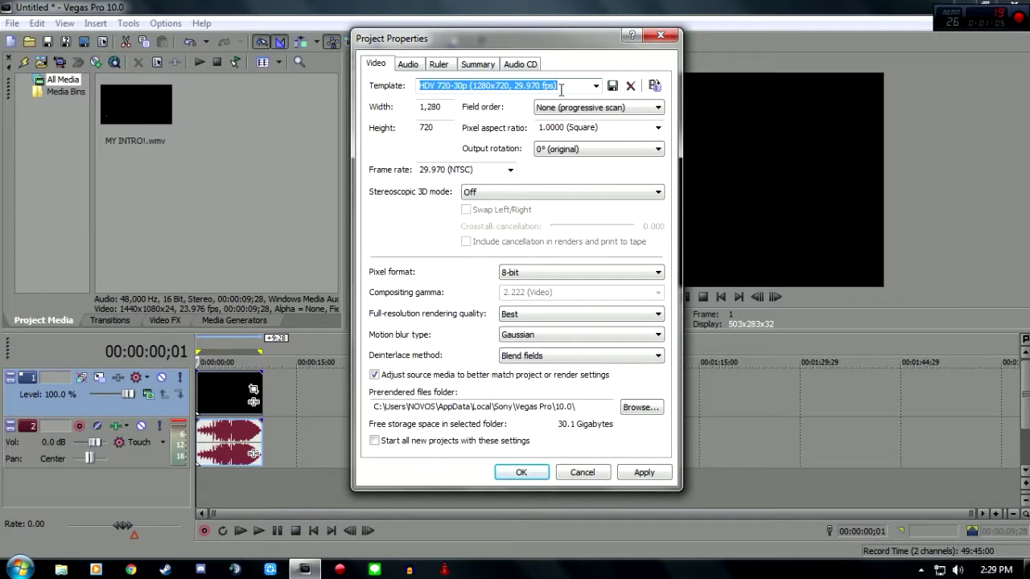
type("720p Youtube")
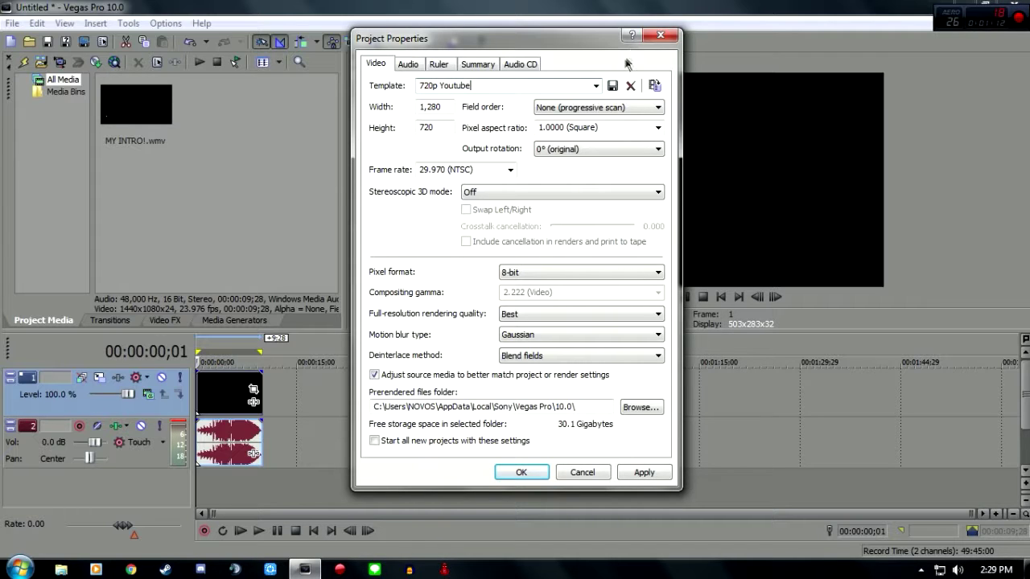
left_click(612, 85)
left_click(587, 244)
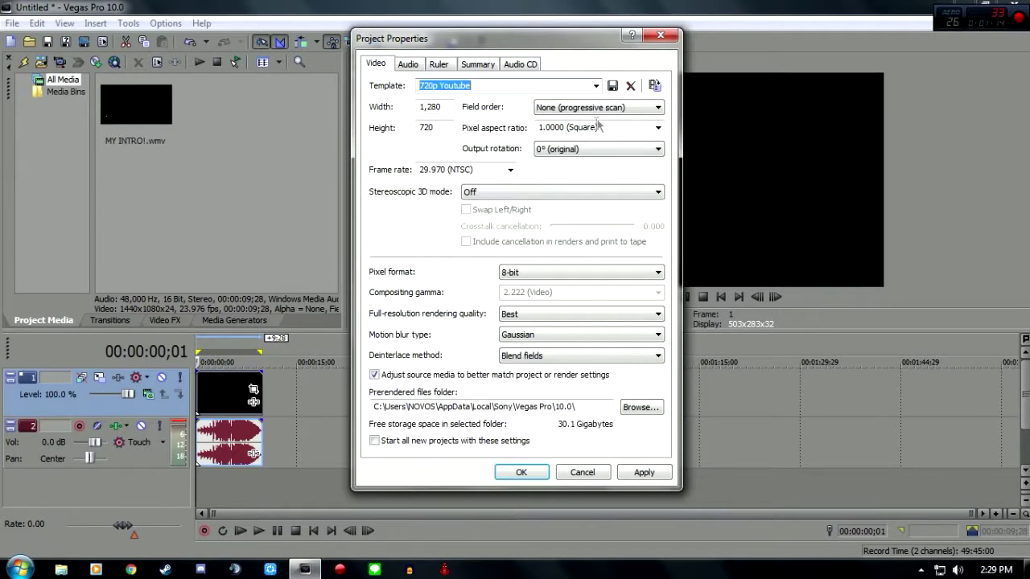
- Choose the saved 720p Youtube template, apply it to the project and close the project properties
left_click(596, 85)
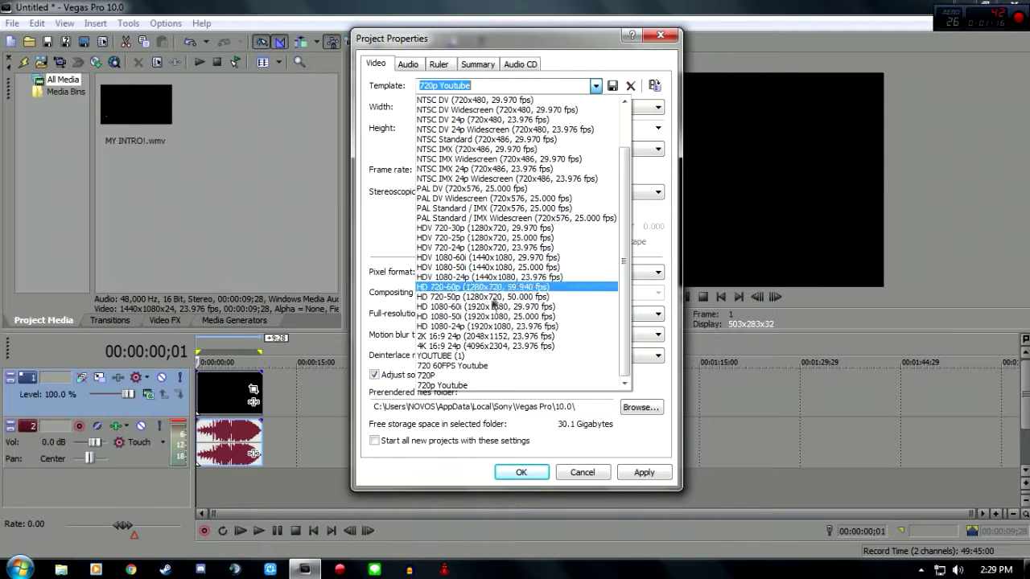
left_click(477, 384)
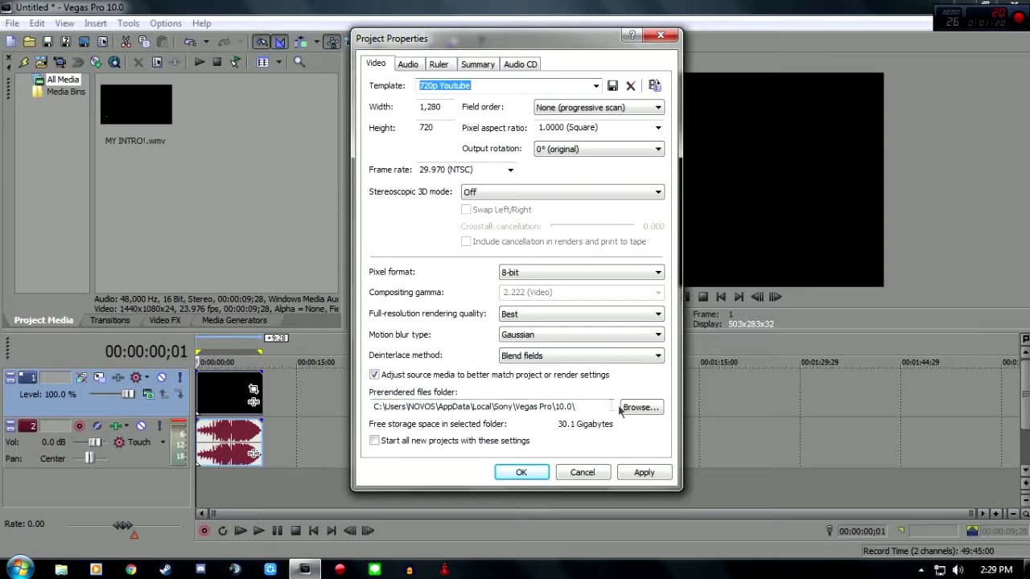
left_click(644, 472)
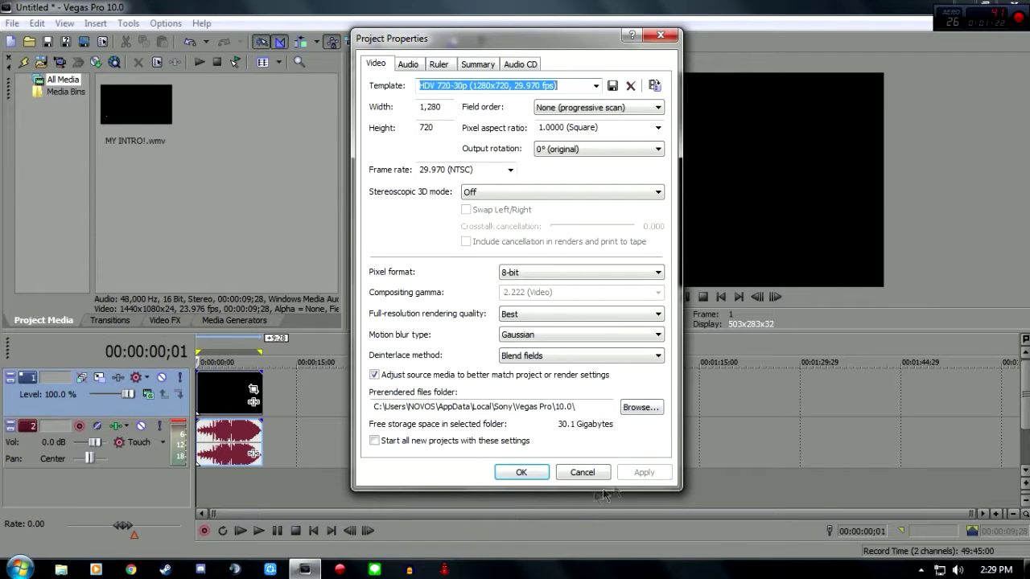
left_click(521, 472)
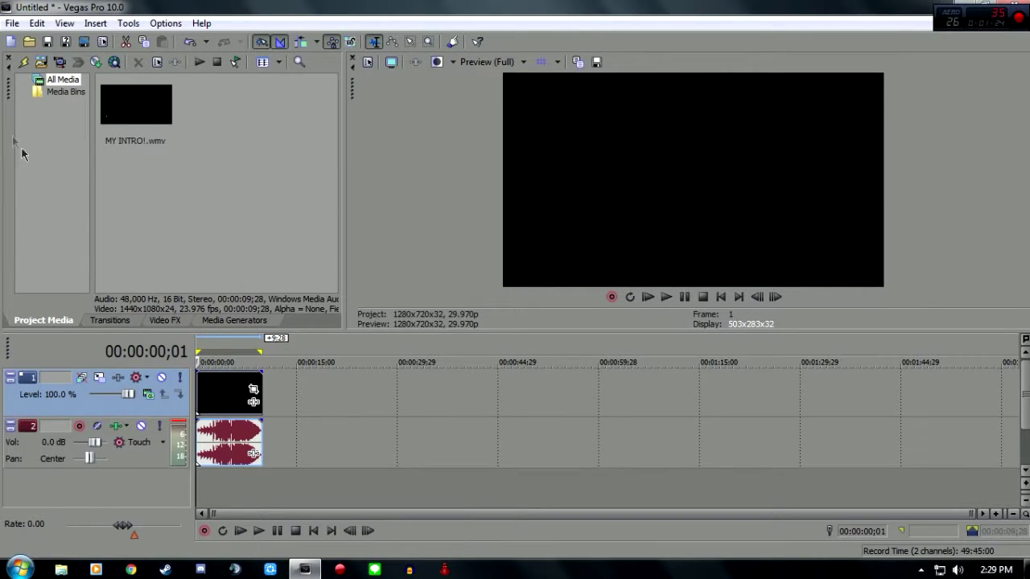
- Set up a render of the project in Sony AVC/MVC format with the Internet 1280x720-30p template
left_click(12, 22)
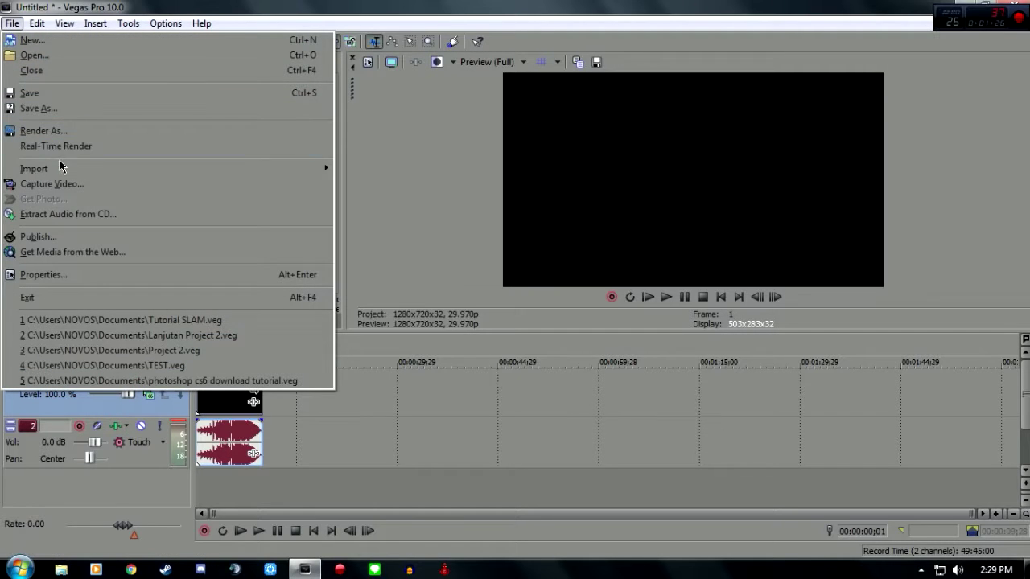
left_click(67, 130)
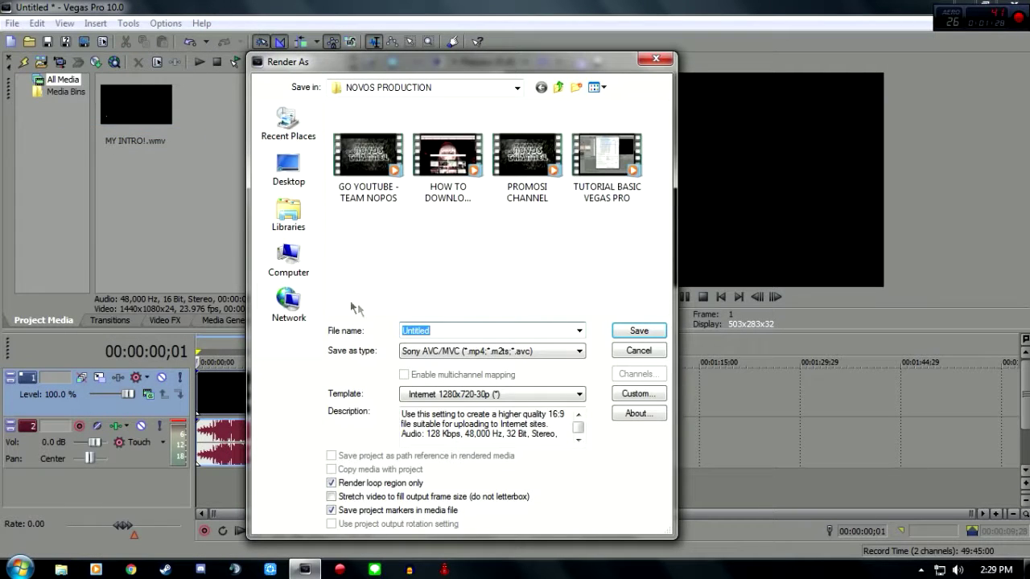
left_click(494, 353)
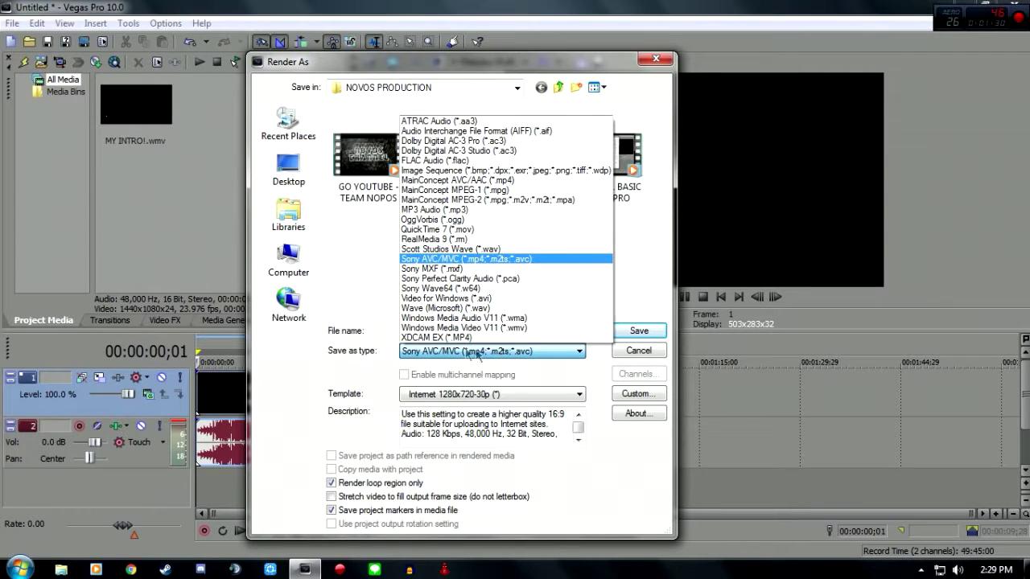
left_click(494, 258)
left_click(487, 394)
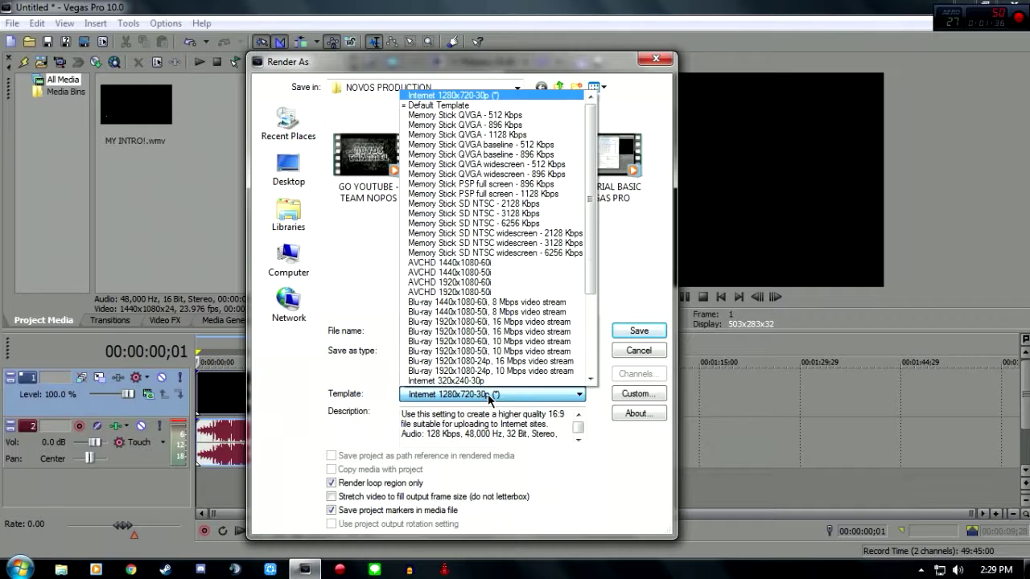
scroll(494, 331, "down", 4)
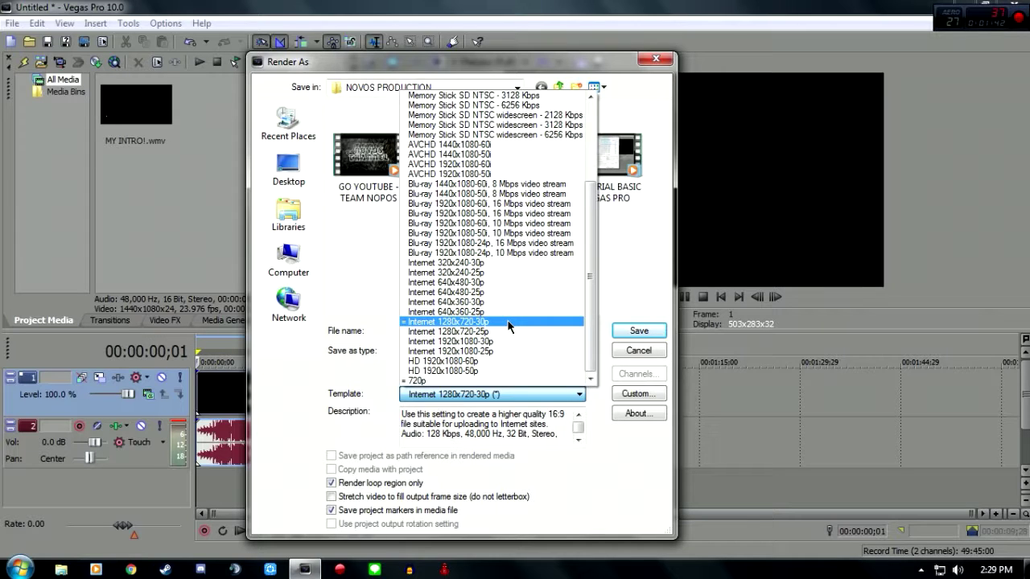
left_click(508, 323)
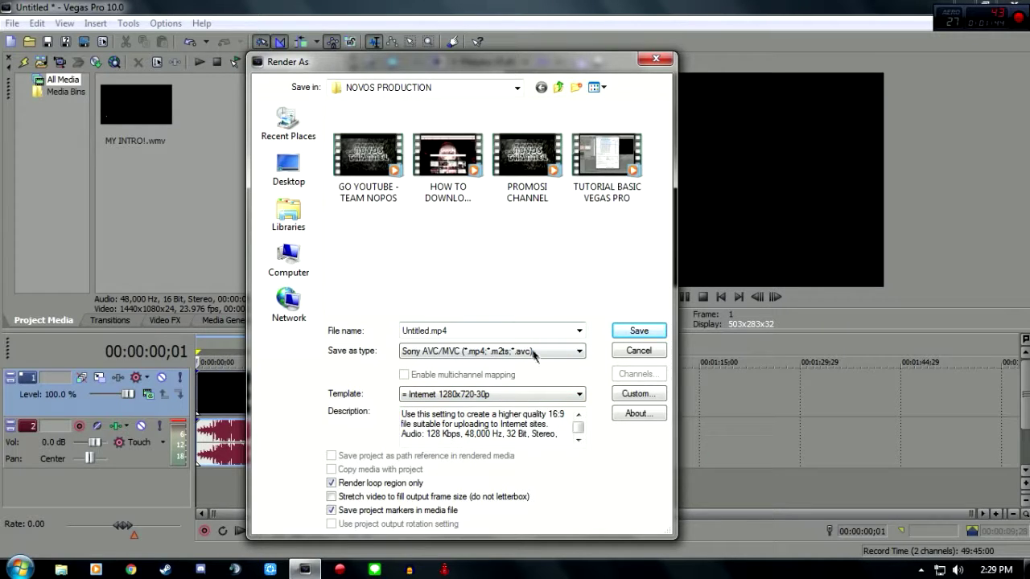
- In the render template's custom settings, choose the 29.970 (NTSC) frame rate and check the video bit rate
left_click(634, 393)
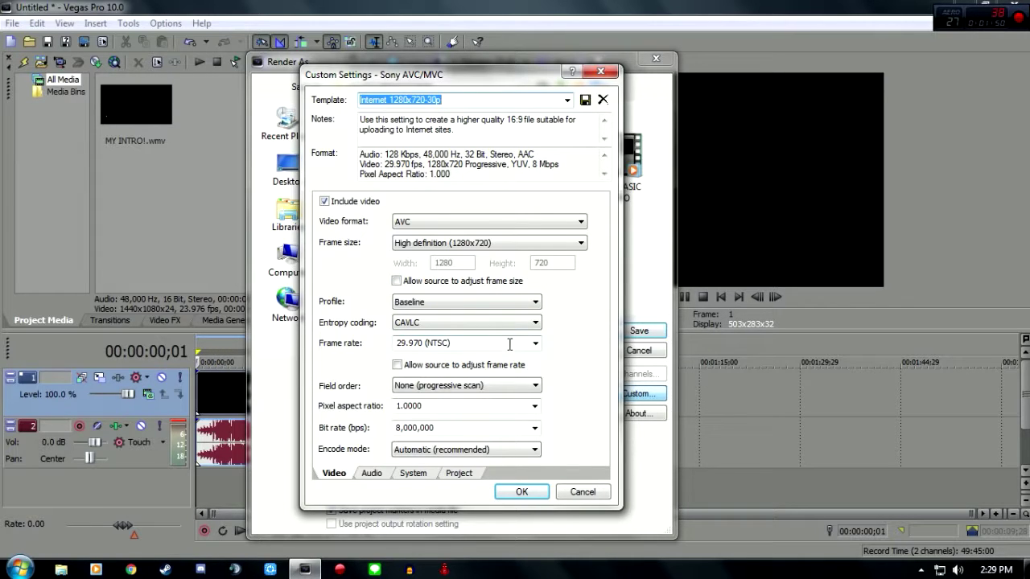
left_click(534, 344)
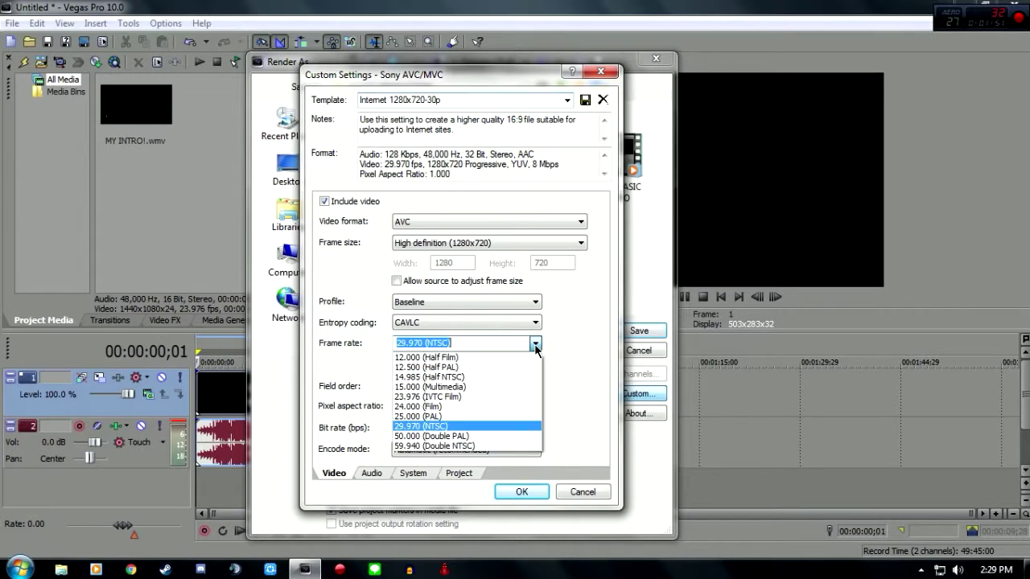
left_click(473, 426)
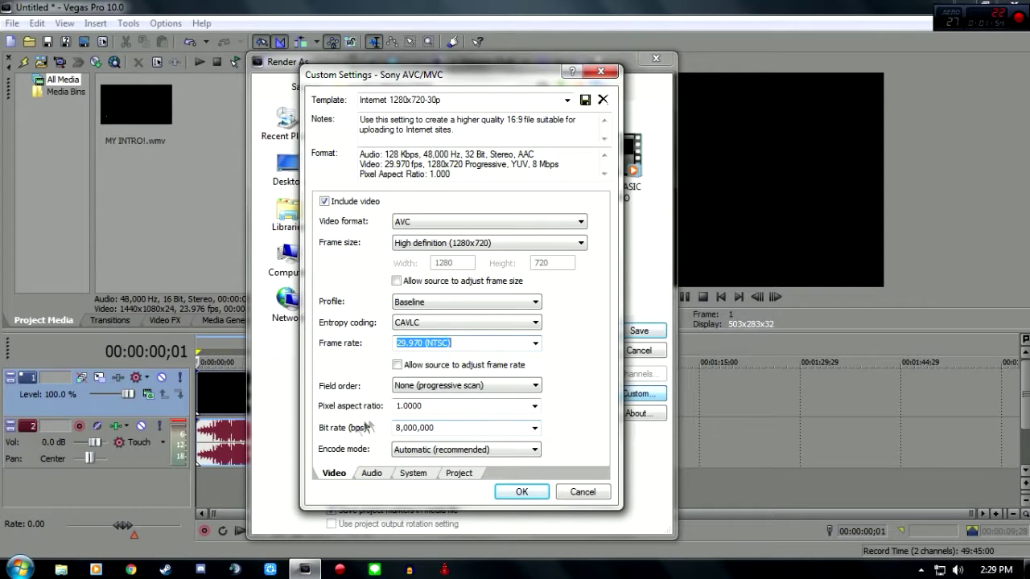
double_click(400, 427)
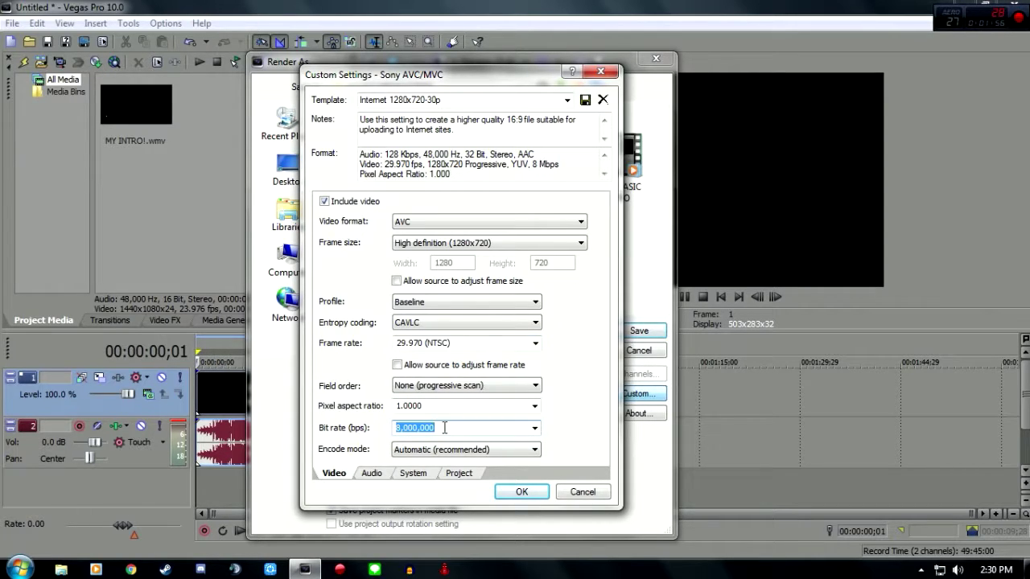
left_click(454, 423)
- Set the custom video rendering quality to Best, accept the settings and save the render file
left_click(458, 473)
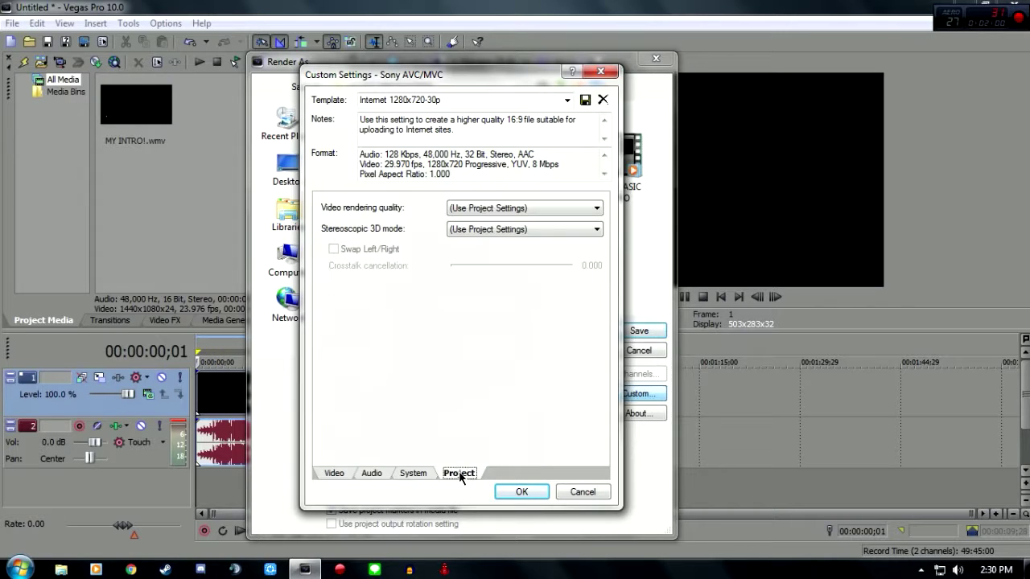
left_click(453, 211)
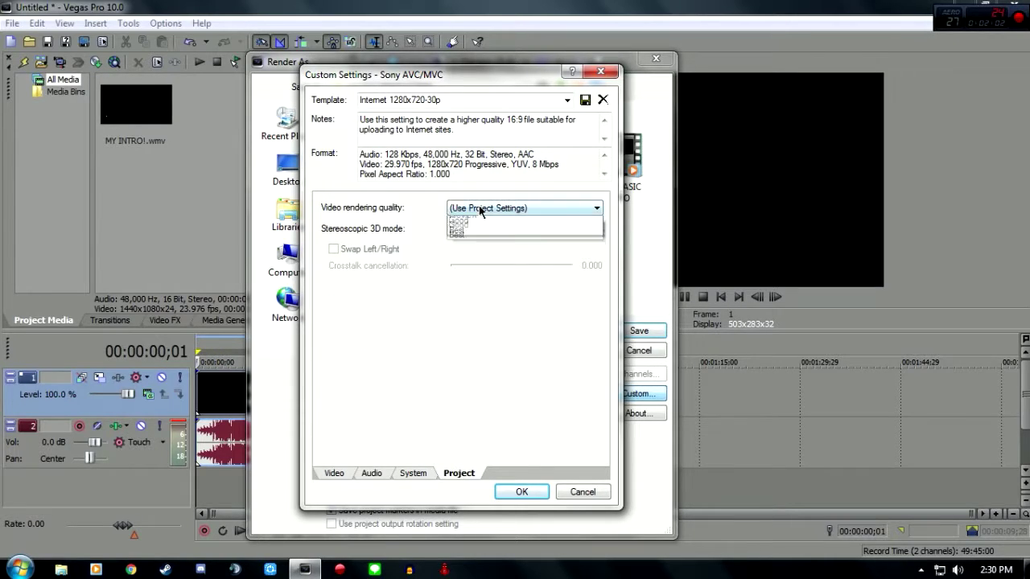
left_click(466, 260)
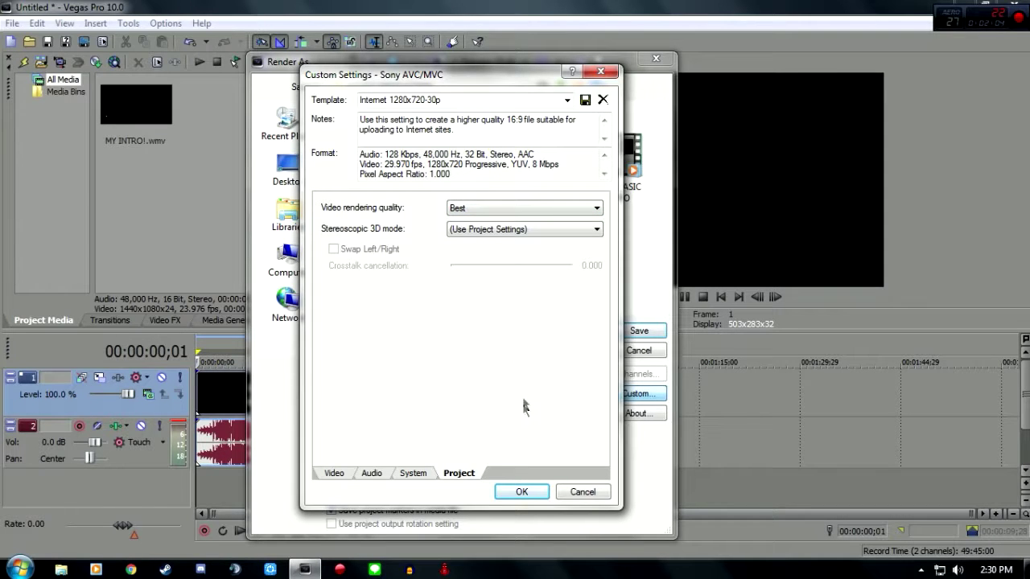
left_click(523, 490)
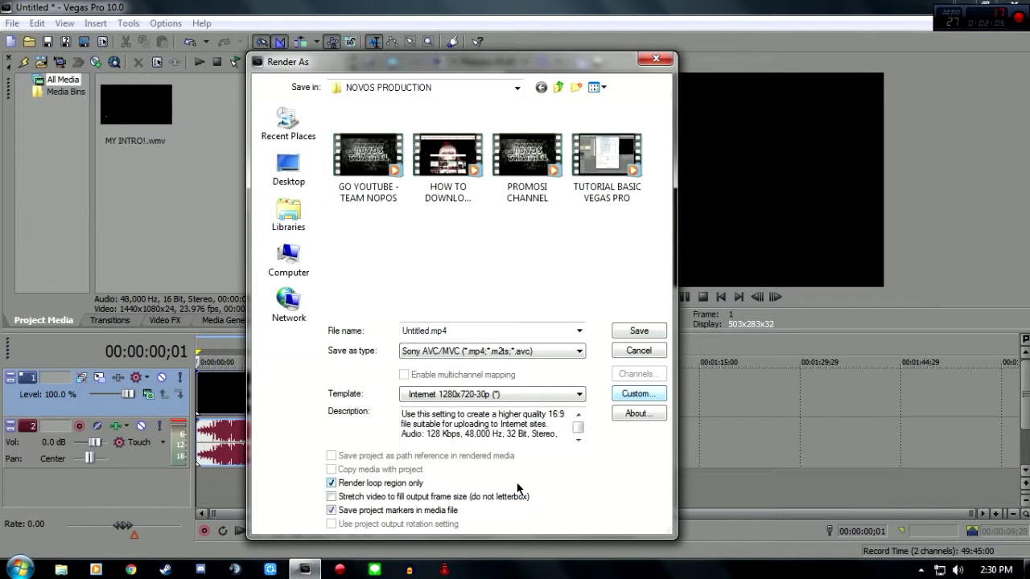
left_click(631, 333)
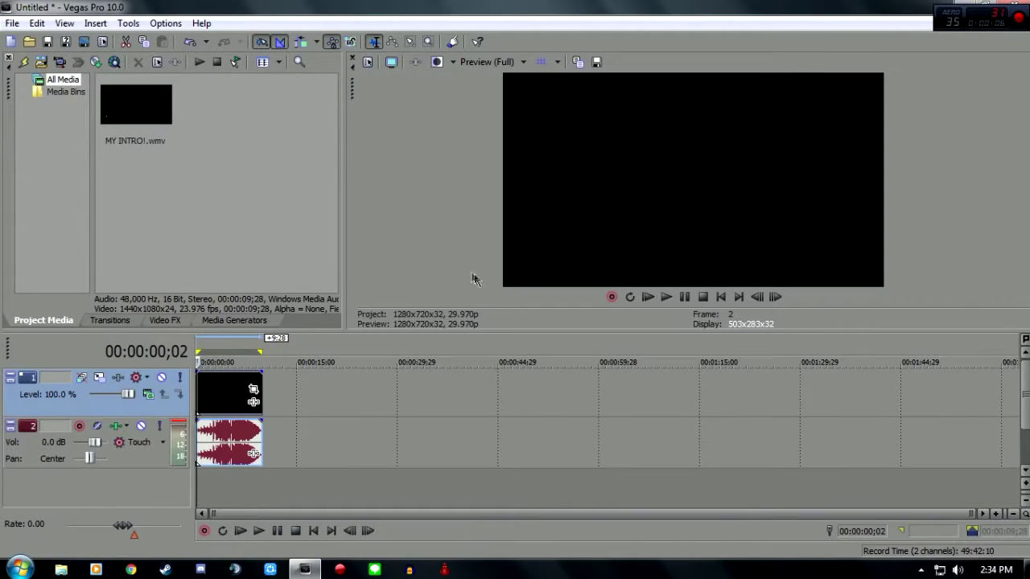
- Apply the HD 720-60p project template with a 59.940 (Double NTSC) frame rate and Best full-resolution rendering quality
left_click(368, 62)
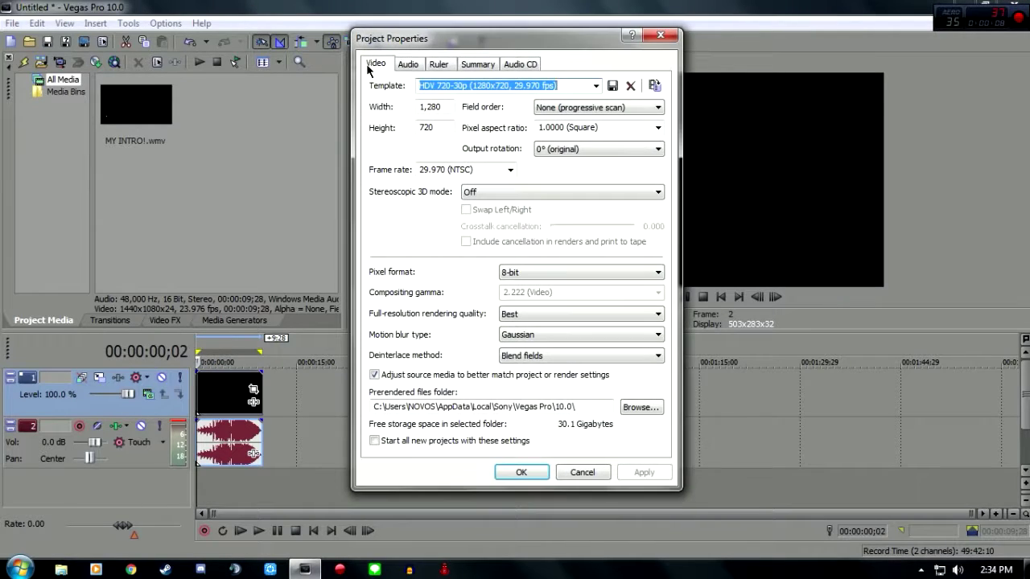
left_click(596, 85)
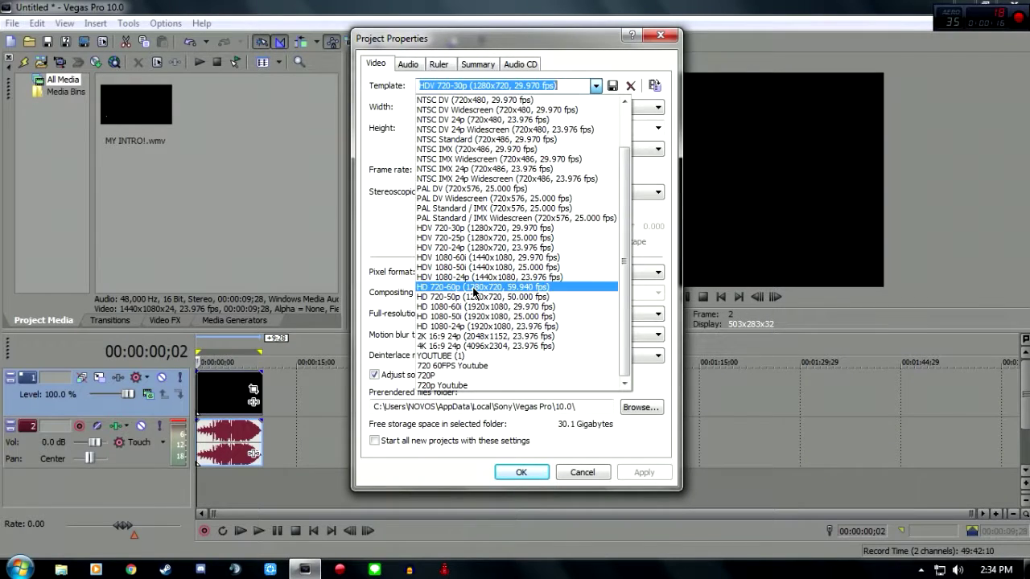
left_click(474, 287)
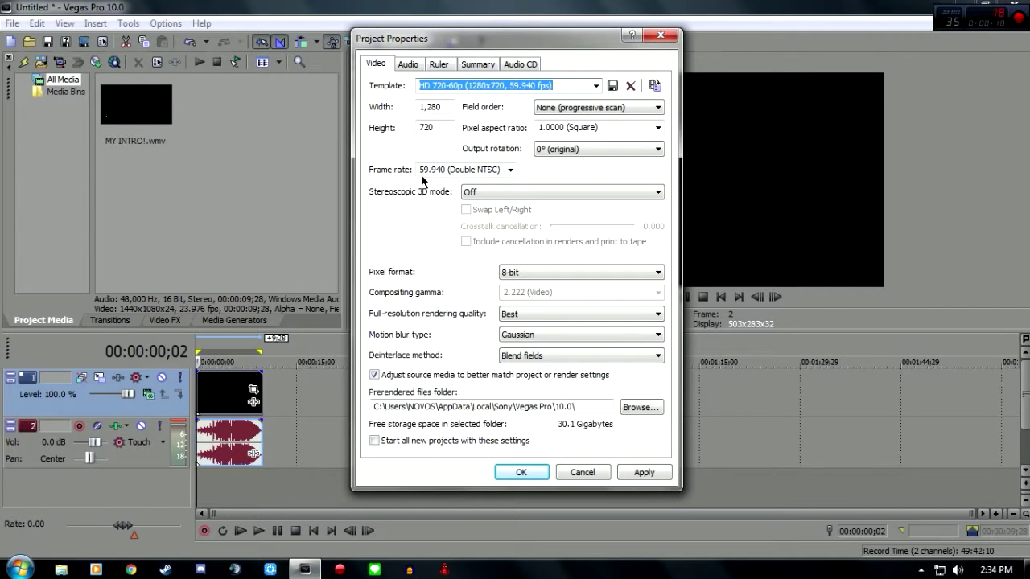
left_click(509, 170)
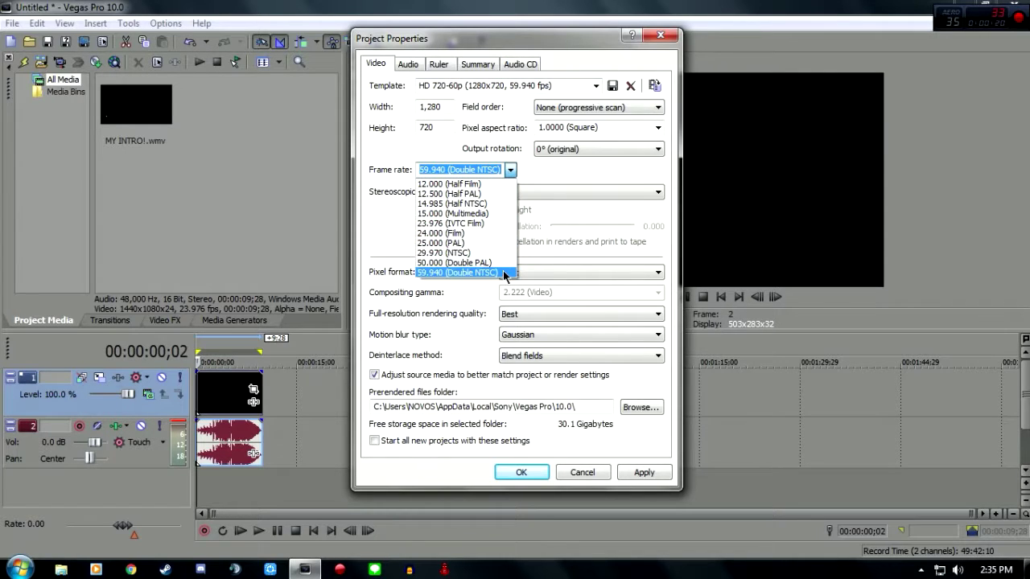
left_click(459, 271)
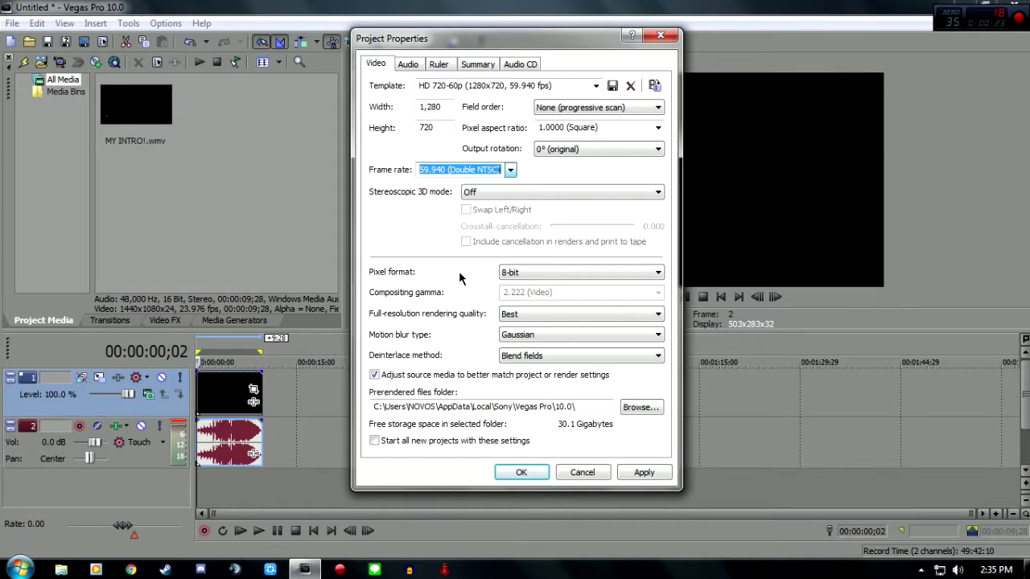
left_click(522, 311)
left_click(522, 311)
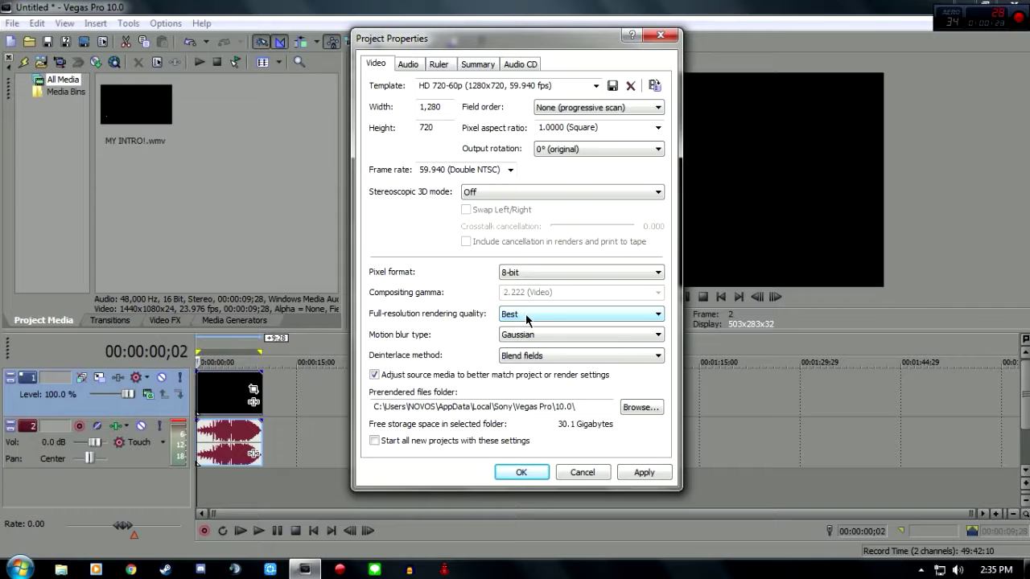
left_click(431, 85)
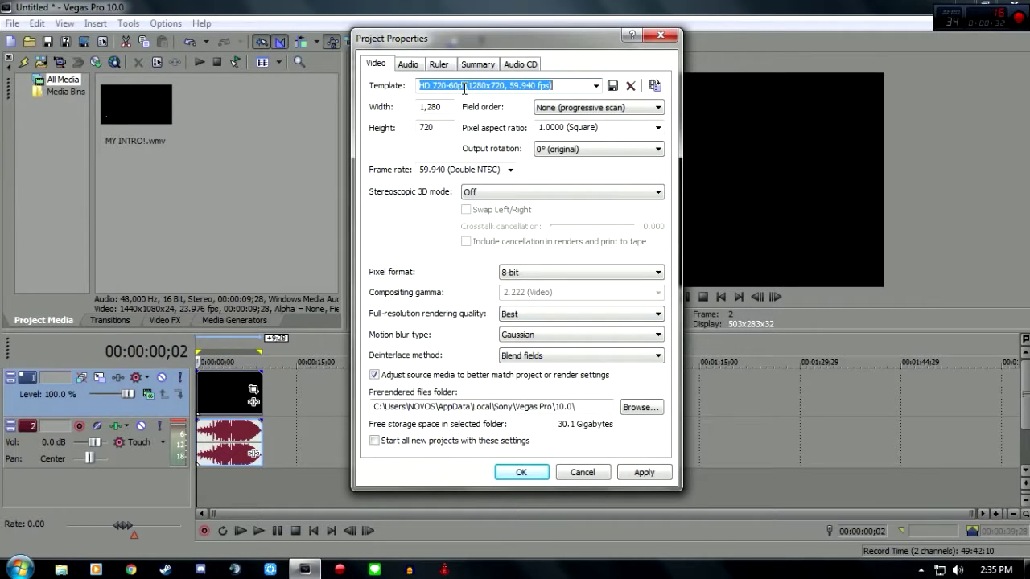
left_click(644, 473)
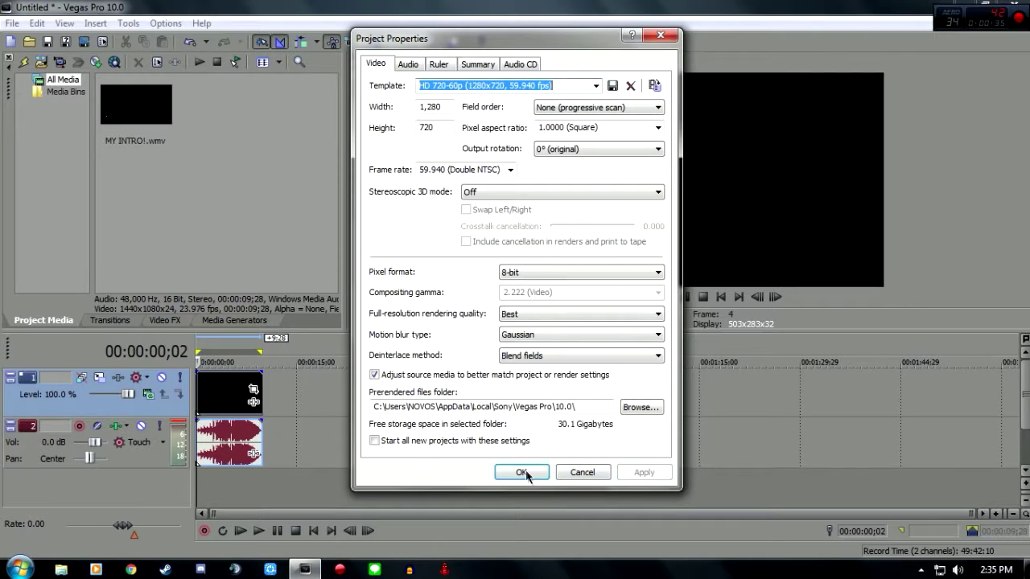
- Accept the project properties and set up a render in Windows Media Video V11 format with the 6 Mbps HD 720-30p Video template
left_click(524, 473)
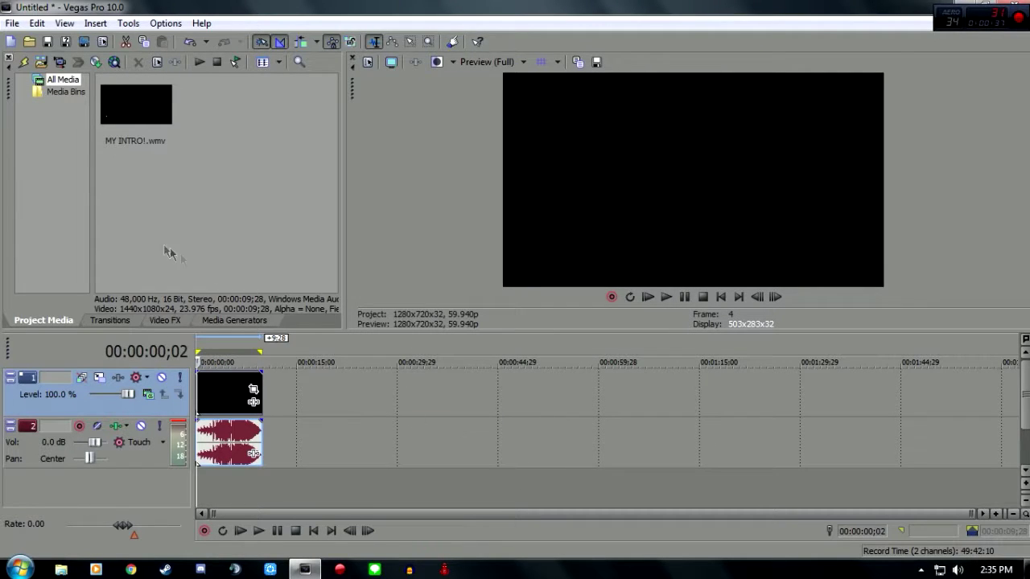
left_click(12, 22)
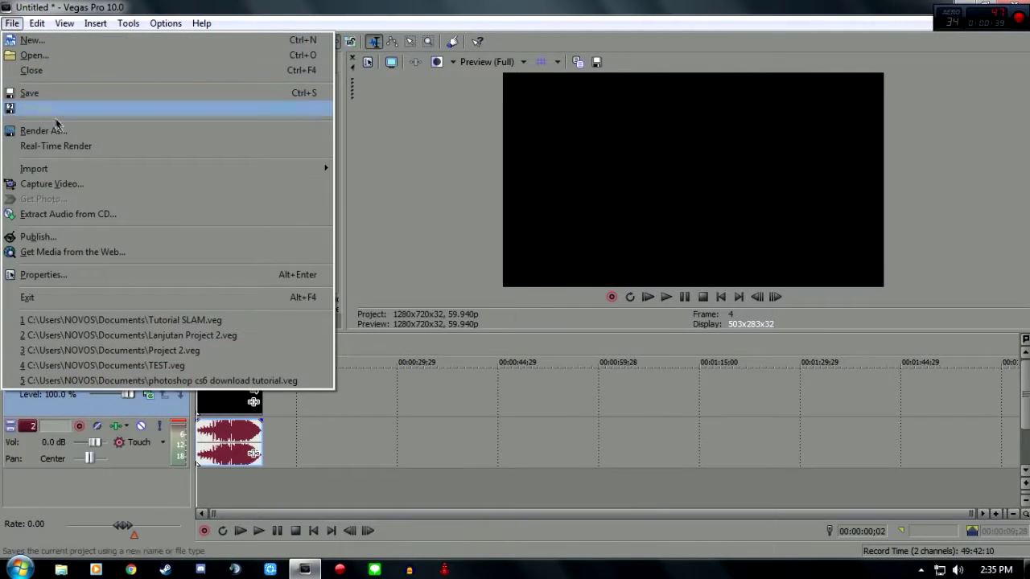
left_click(58, 131)
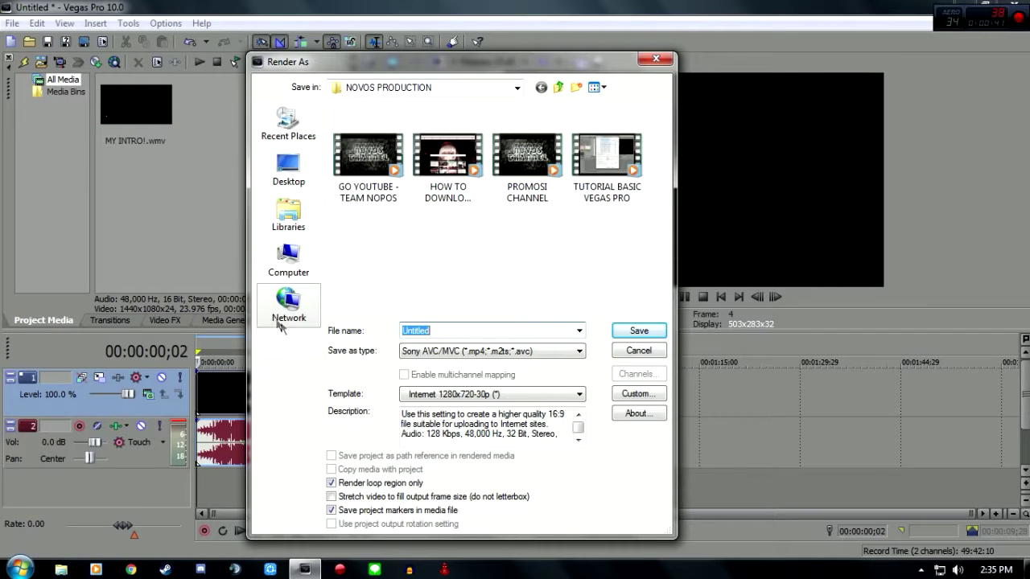
left_click(431, 354)
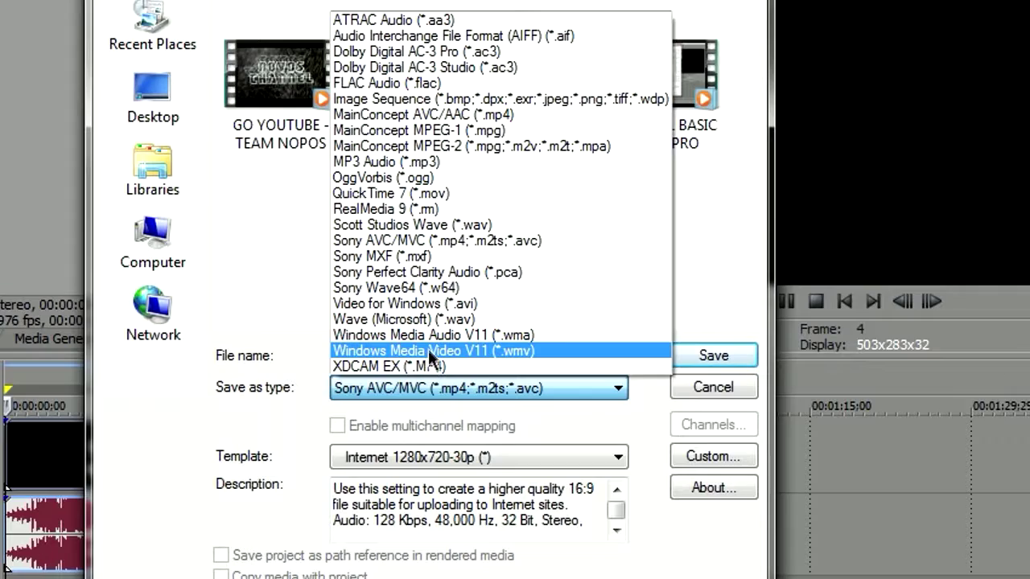
left_click(537, 353)
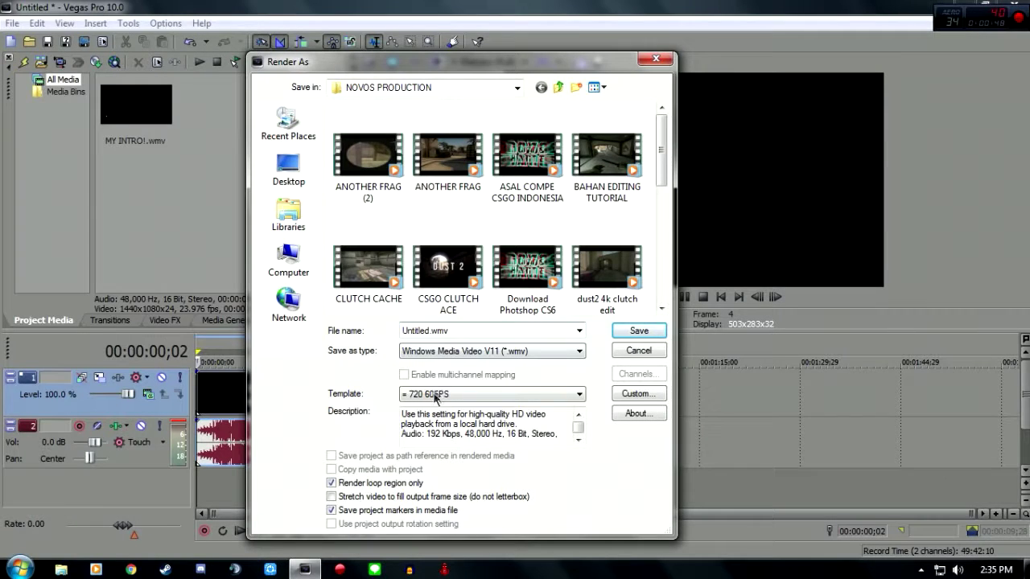
left_click(434, 394)
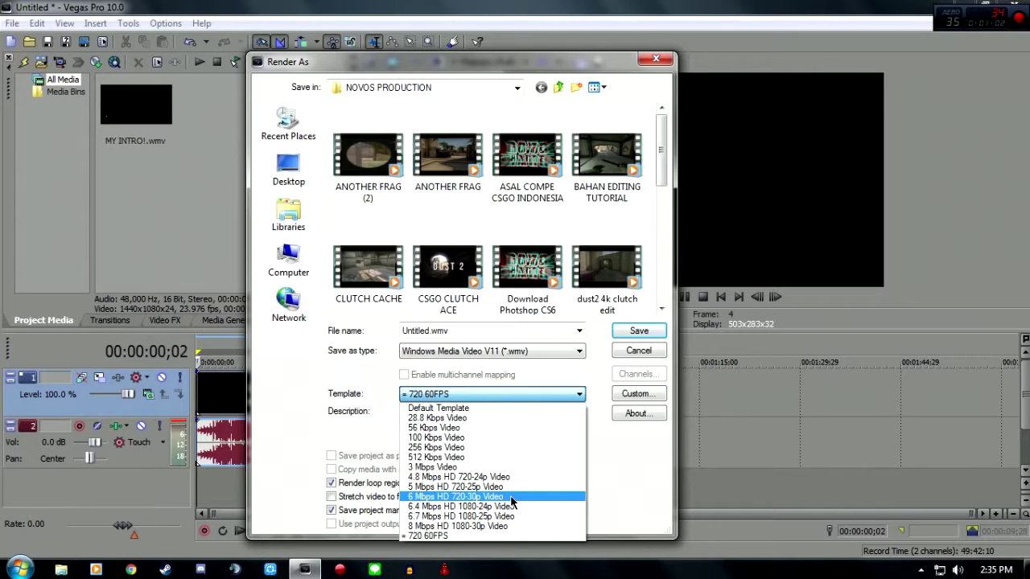
left_click(511, 496)
- In the render template's custom video settings, set the frame rate to 59.94 (Double NTSC) and the video smoothness to 100 (Sharpest)
left_click(636, 393)
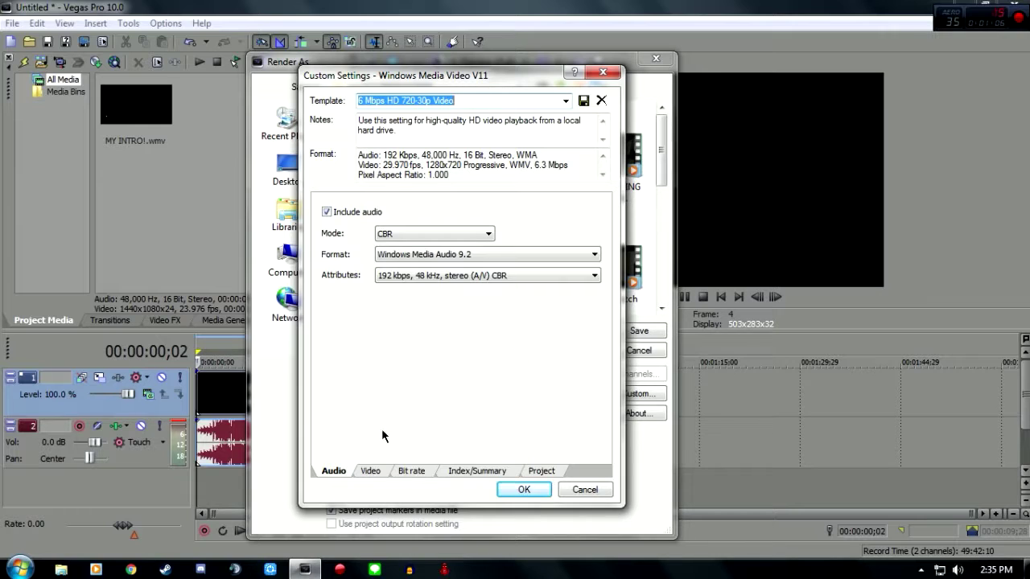
left_click(371, 473)
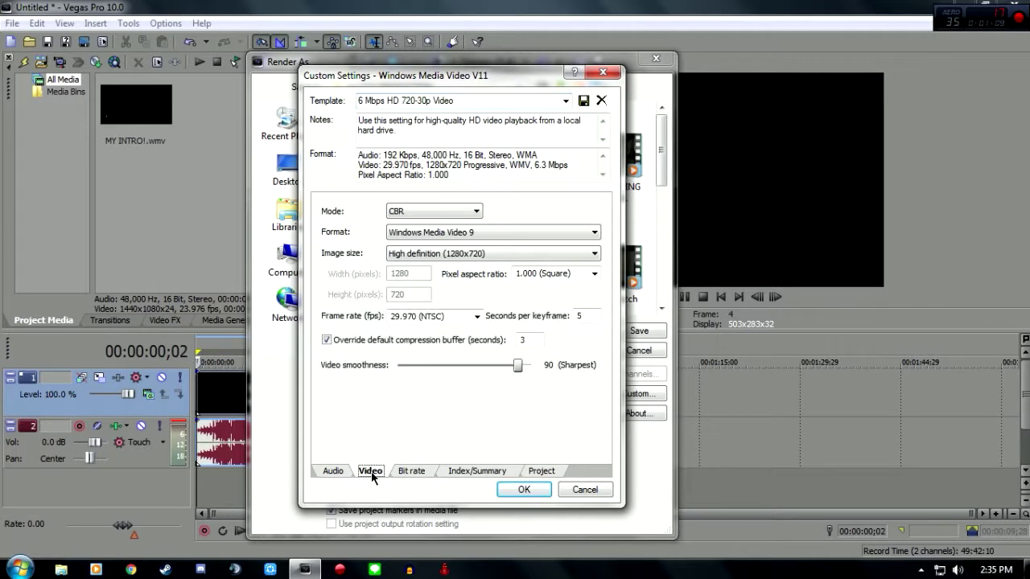
left_click(477, 316)
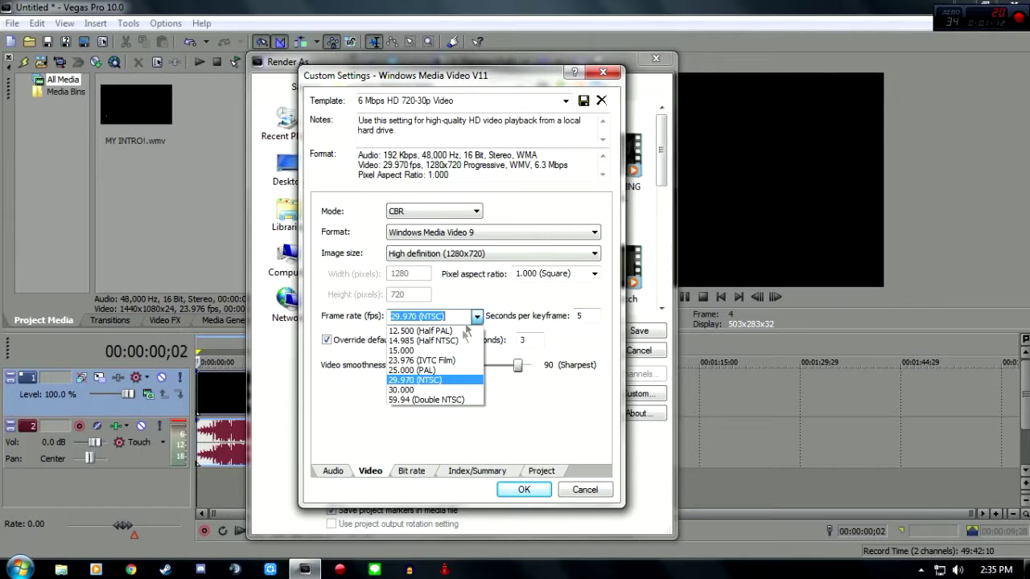
left_click(465, 398)
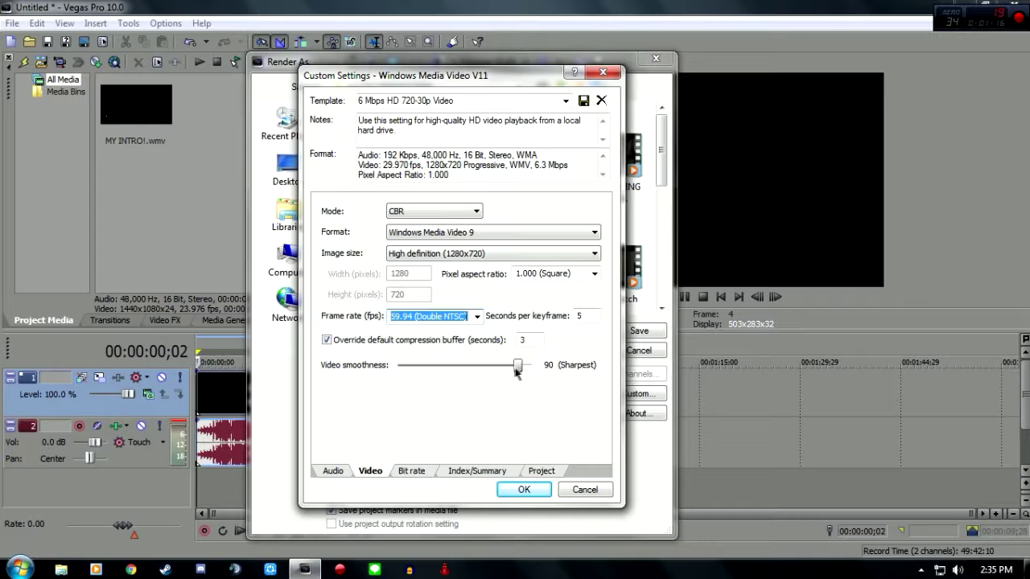
left_click_drag(517, 366, 532, 367)
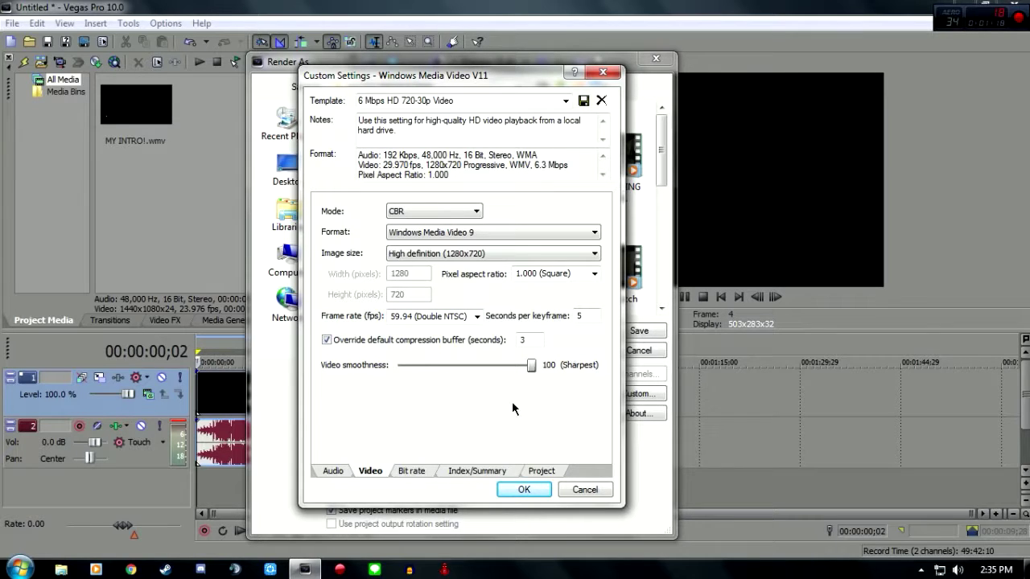
- Set the video rendering quality of the Windows Media Video settings to Best and accept the custom settings
left_click(537, 470)
left_click(476, 211)
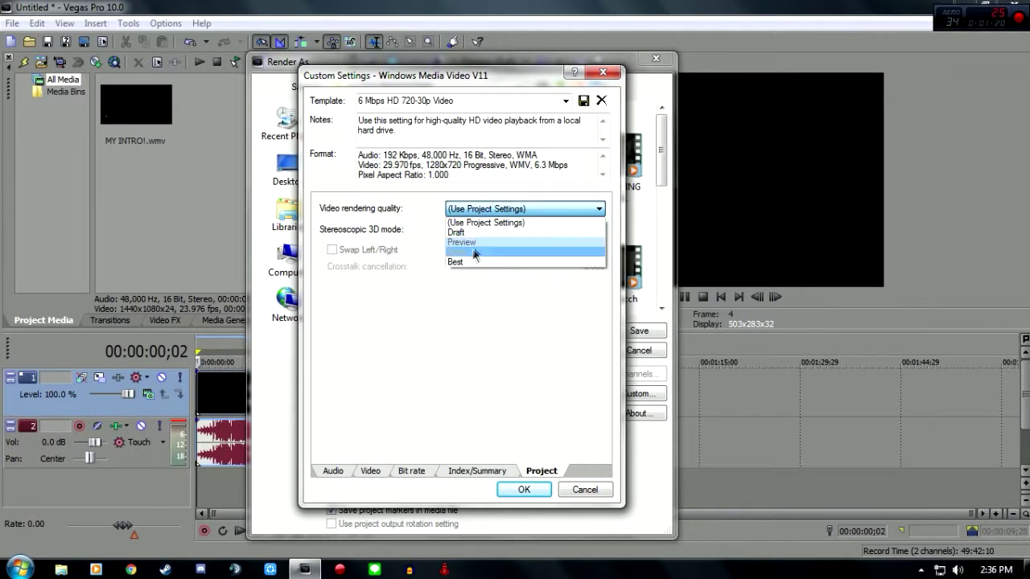
left_click(469, 262)
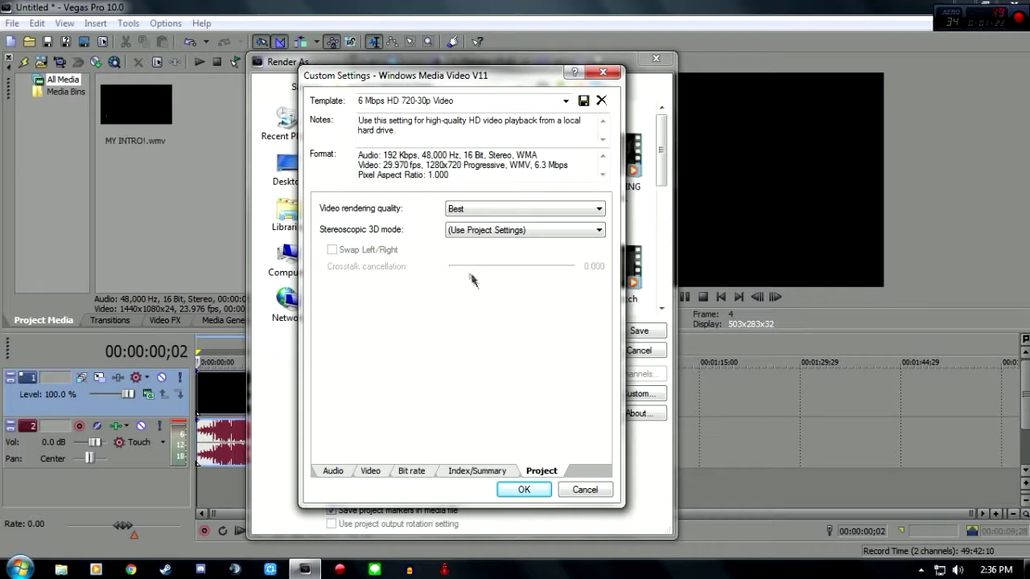
left_click(524, 489)
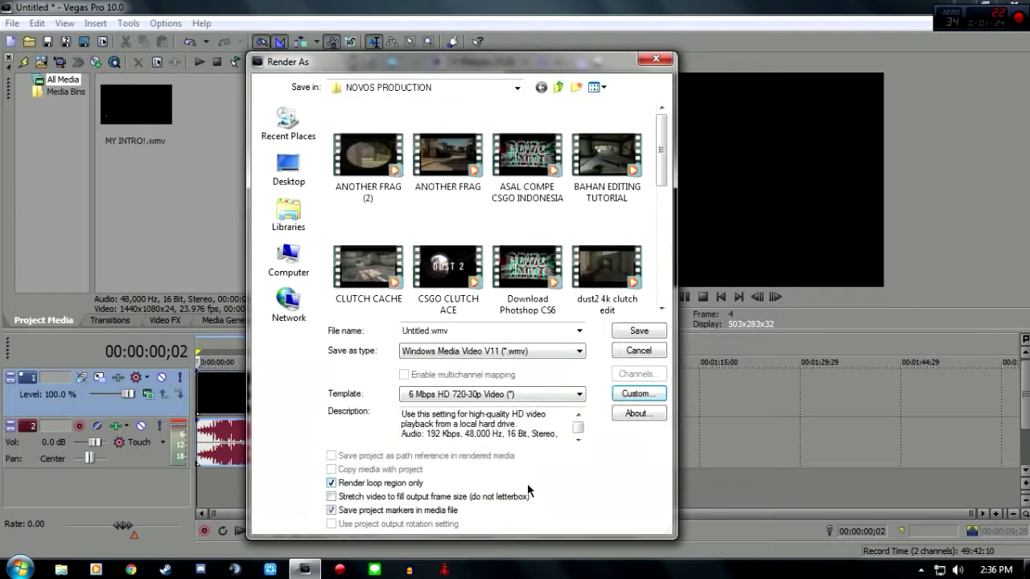
- Save the custom render settings as a template named "720 60 fps", choose it for the render and close the render setup
left_click(635, 393)
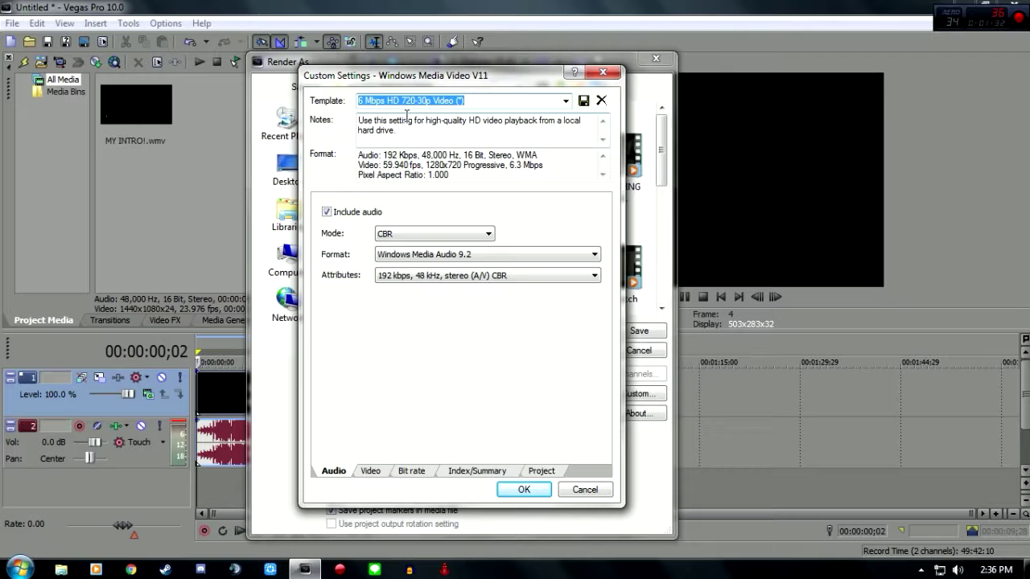
type("720 60 fps")
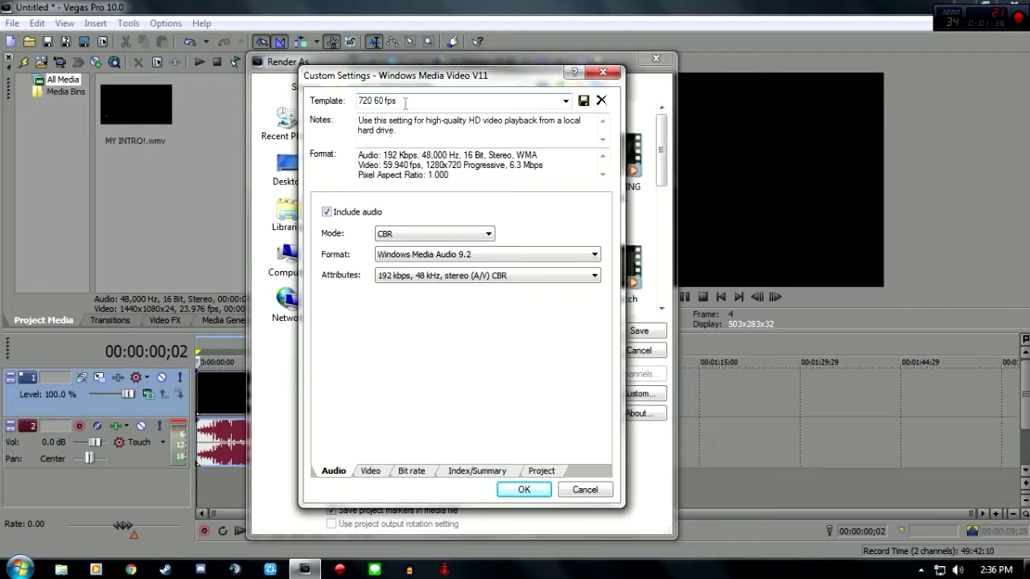
left_click(583, 101)
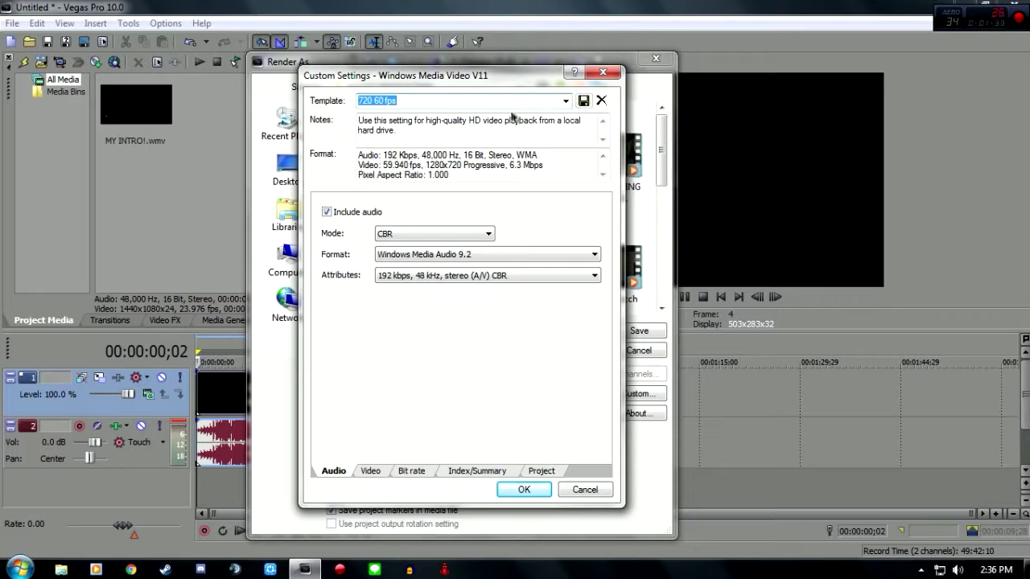
left_click(583, 101)
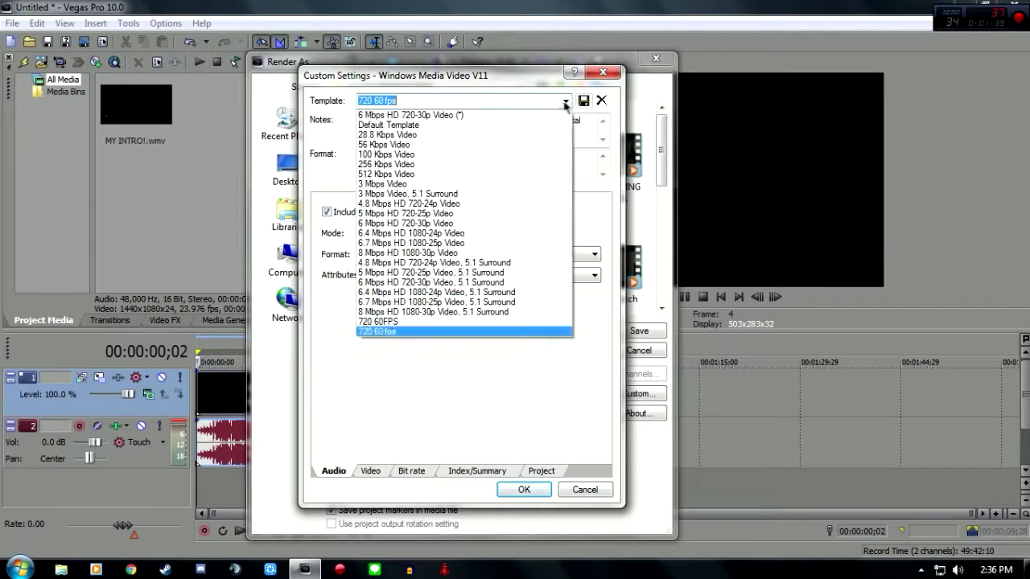
left_click(424, 331)
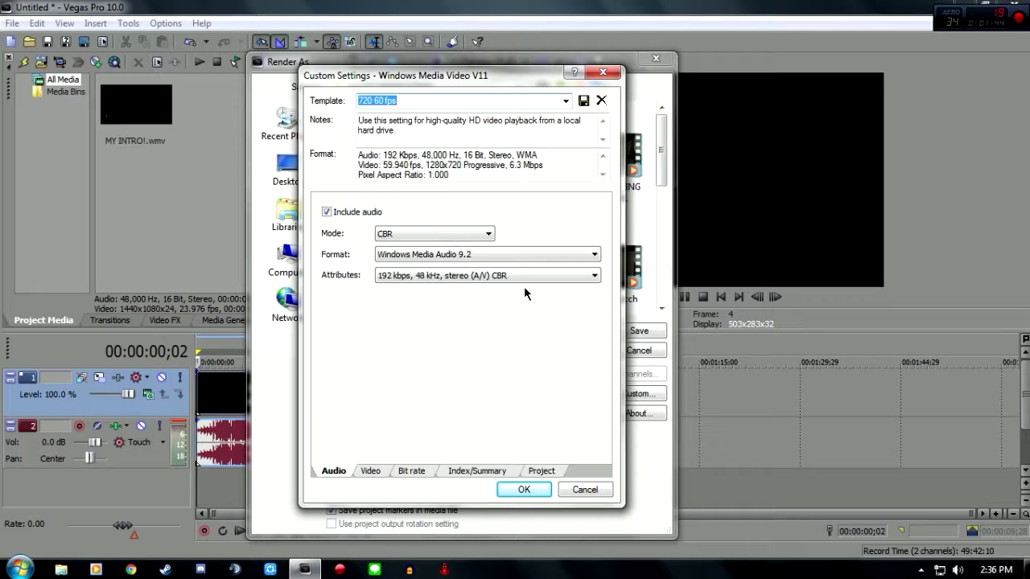
left_click(523, 490)
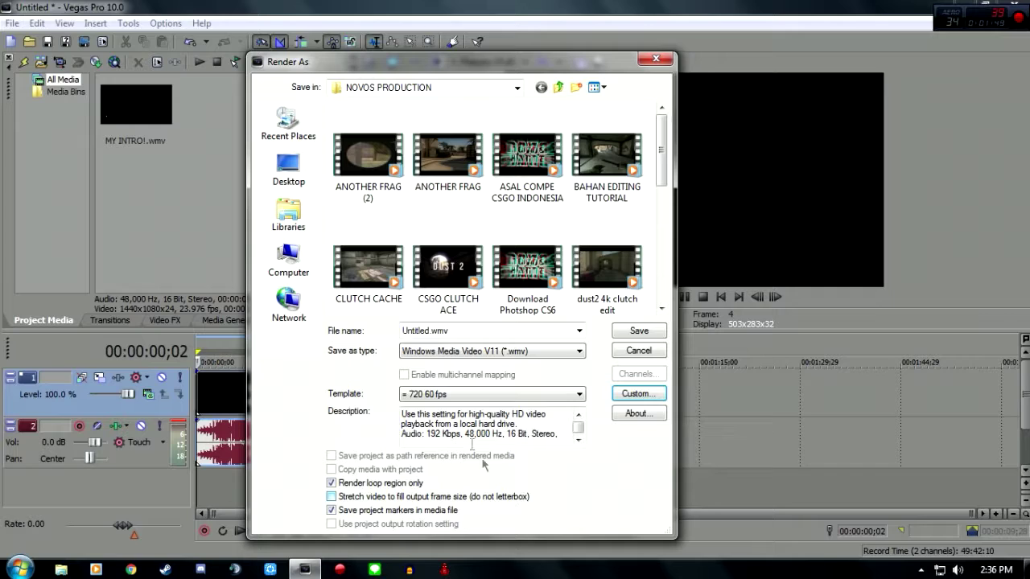
double_click(458, 331)
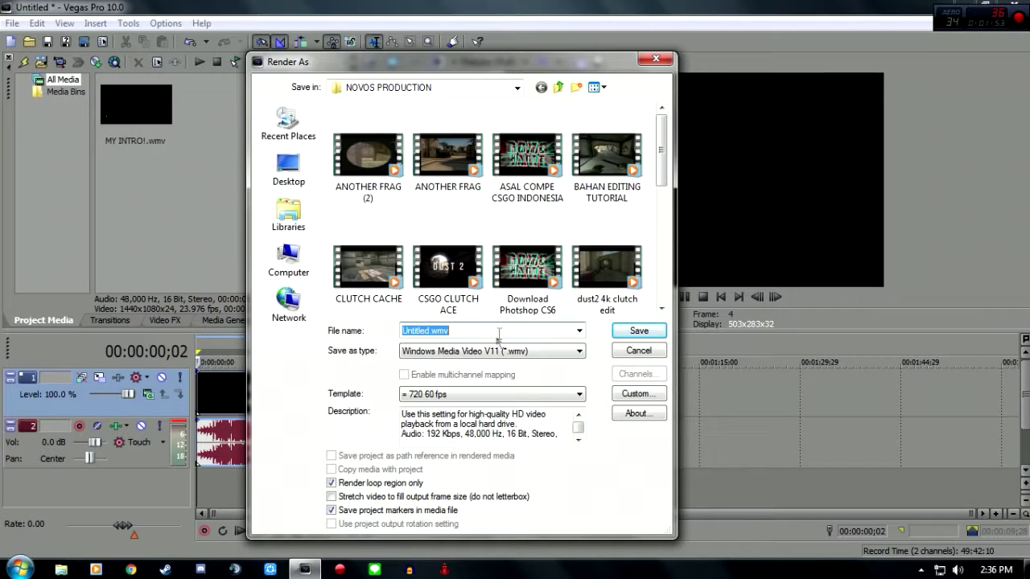
left_click(637, 331)
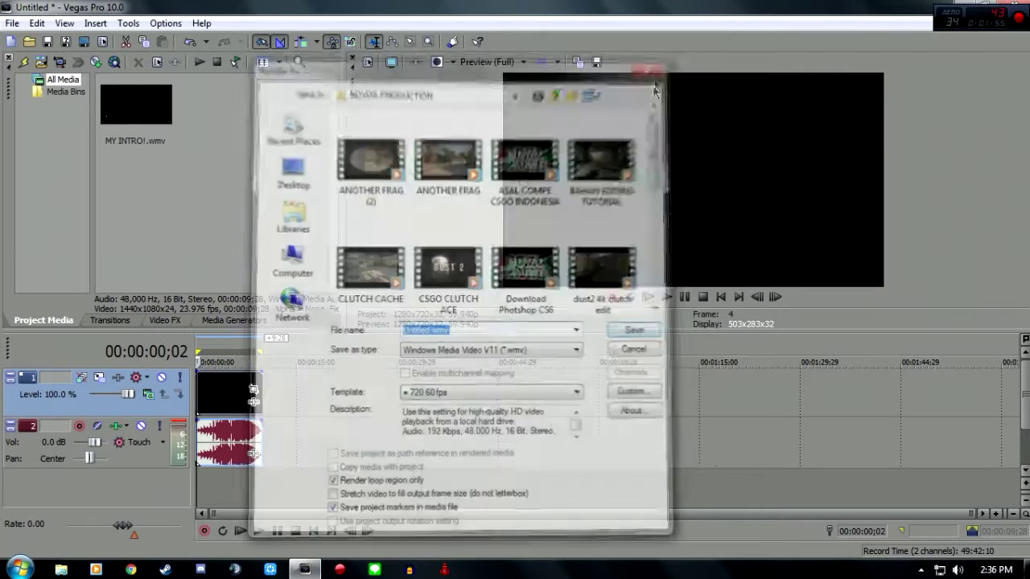